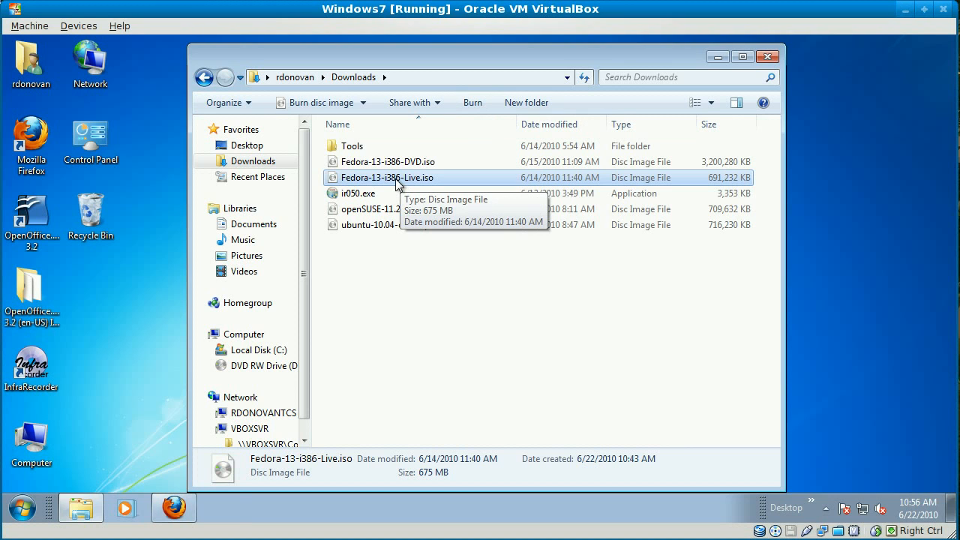
# Burn Fedora-13-i386-Live.iso to the disc in the DVD drive (D:), closing the burner and the AutoPlay prompt at the end.
pyautogui.doubleClick(398, 184)
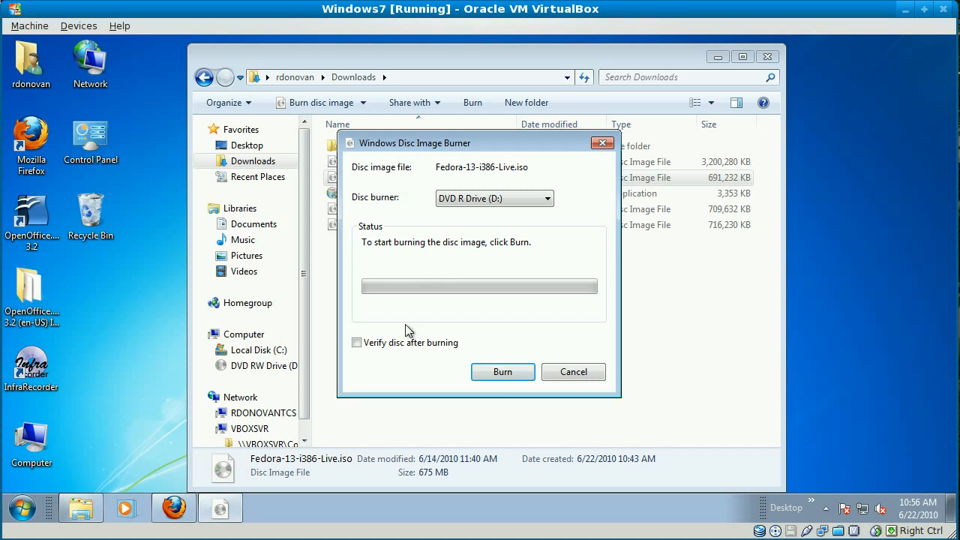
pyautogui.click(501, 373)
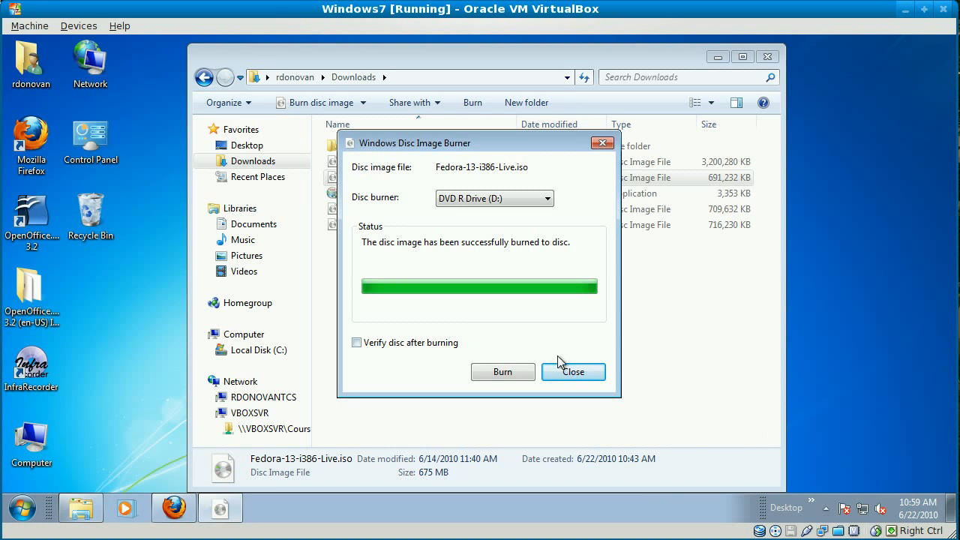
pyautogui.click(571, 372)
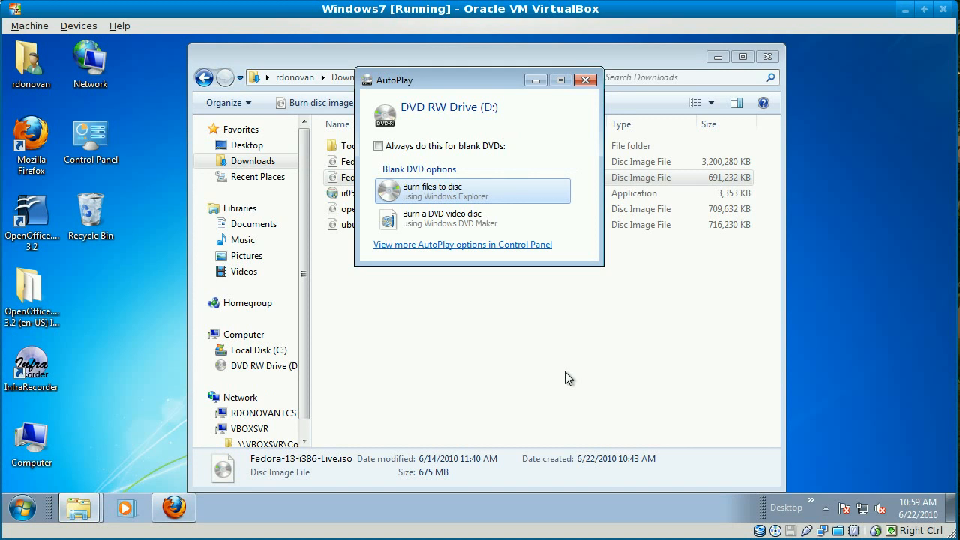
pyautogui.click(586, 79)
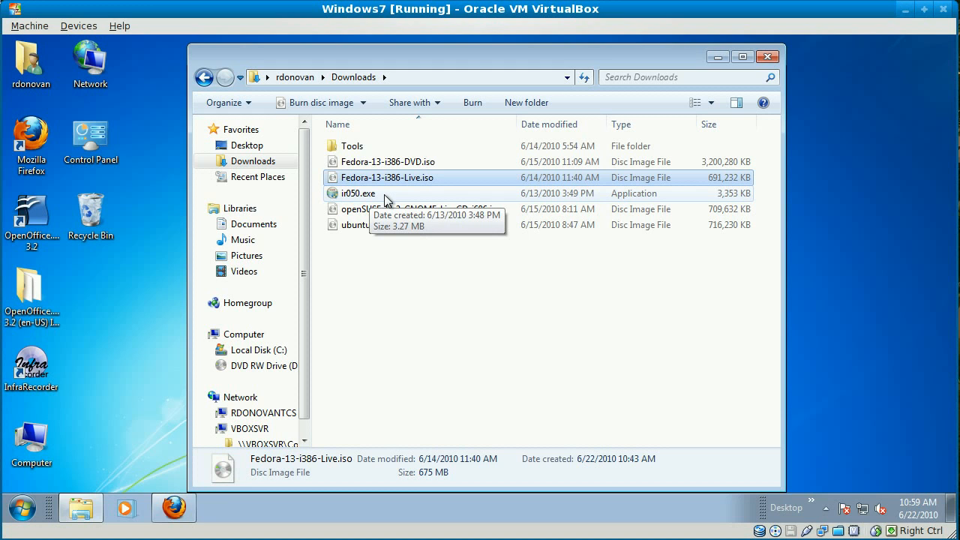
# Switch to Firefox and search Google for "infrarecorder".
pyautogui.click(175, 510)
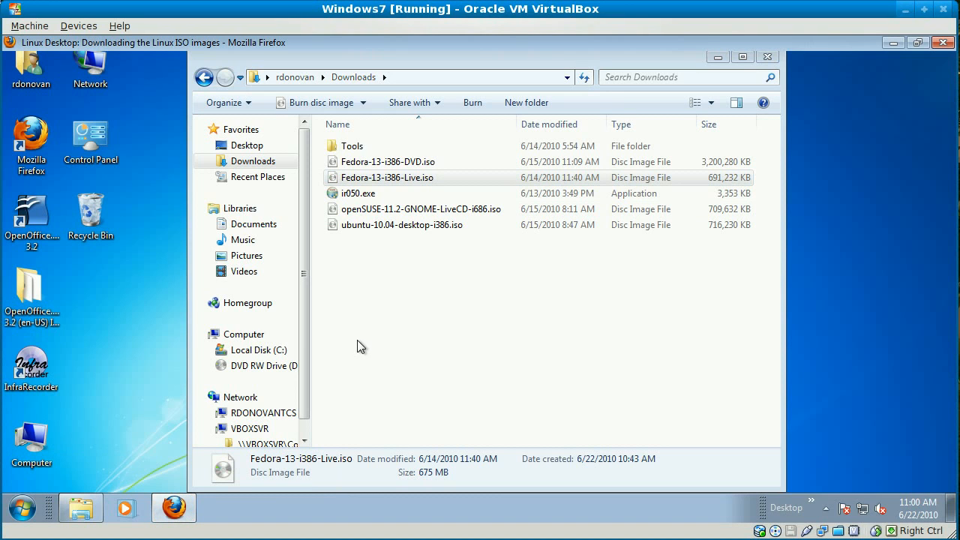
pyautogui.moveTo(170, 505)
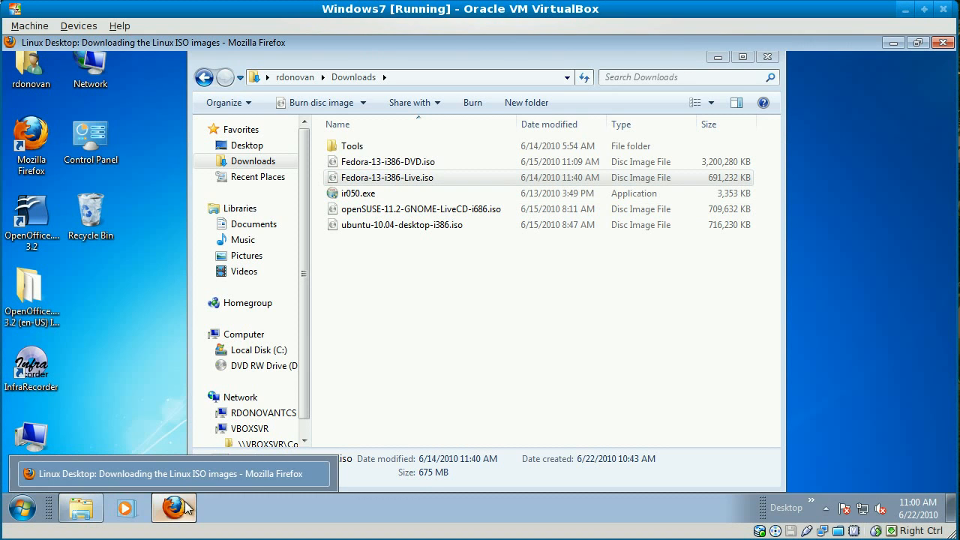
pyautogui.click(171, 479)
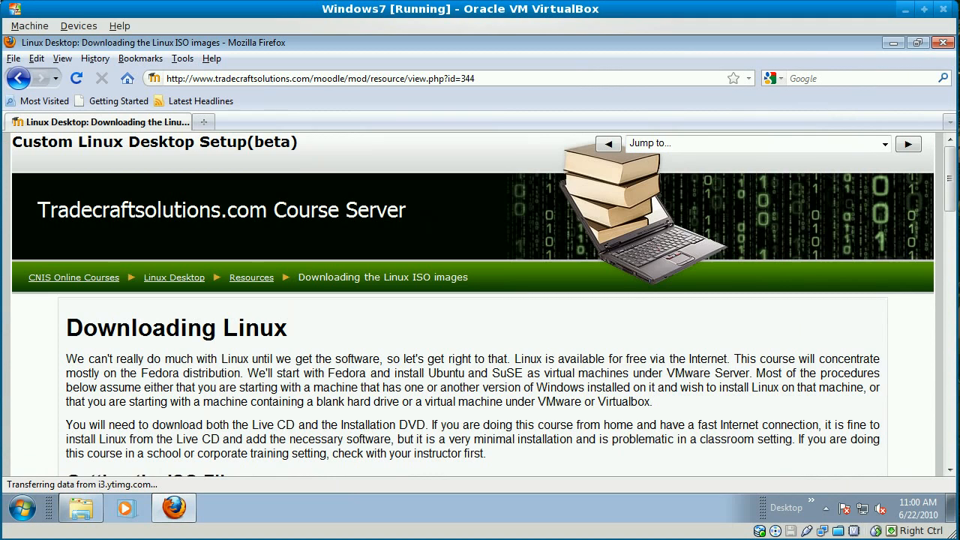
pyautogui.click(128, 82)
pyautogui.click(127, 83)
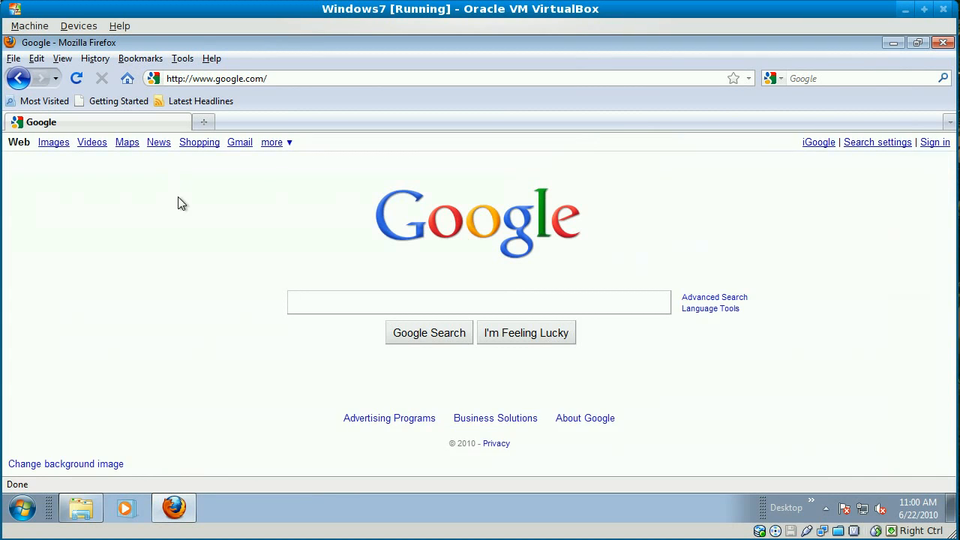
pyautogui.write('infra')
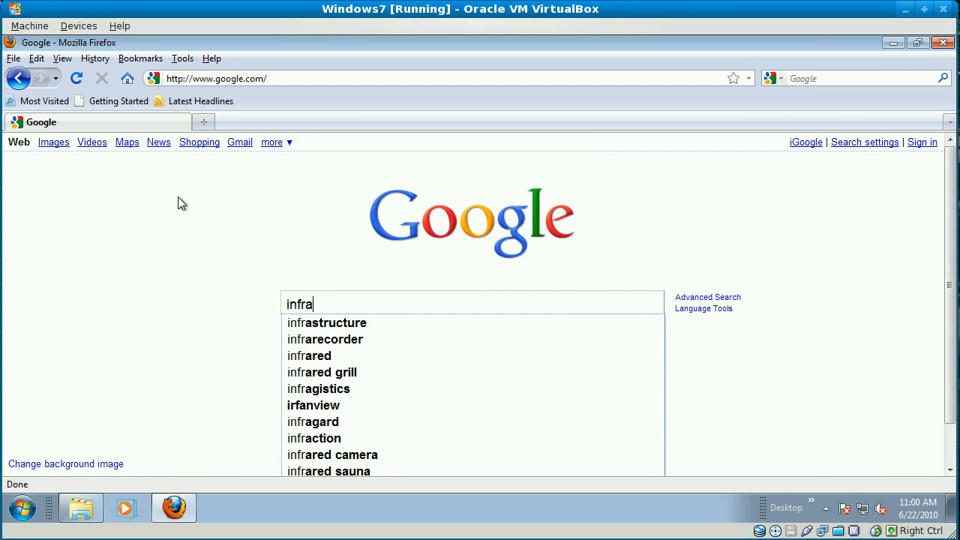
pyautogui.write('recorder')
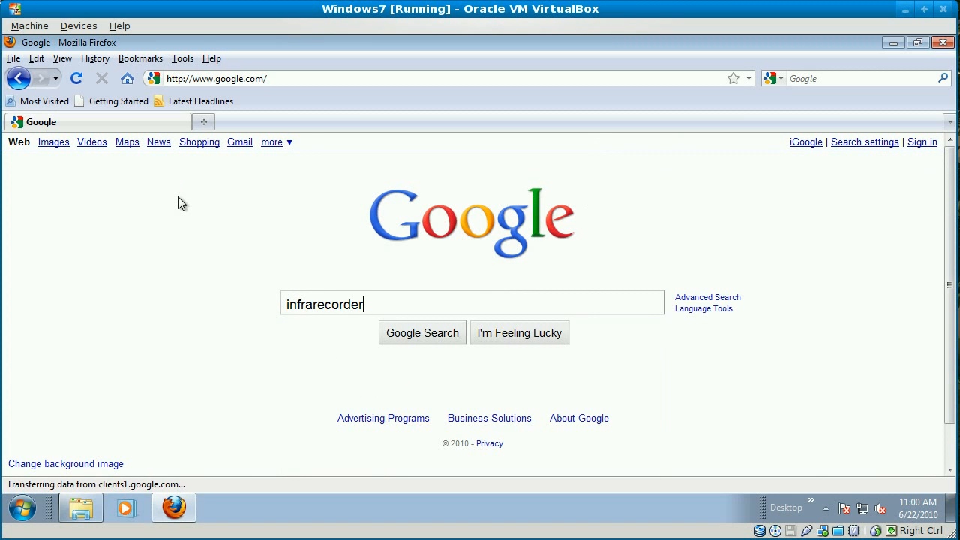
pyautogui.press('Return')
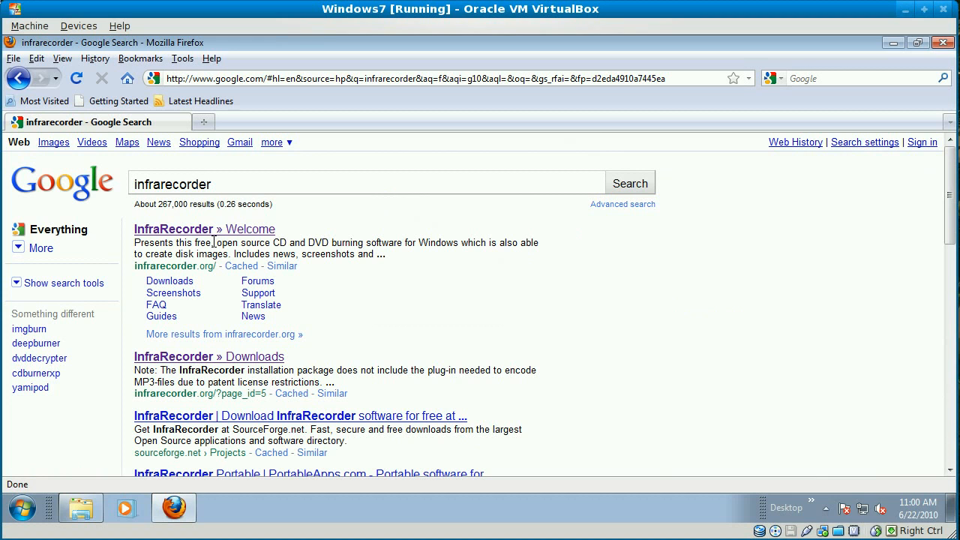
# Download the Windows 2000/XP/Vista installer ir050.exe from InfraRecorder's Downloads page and return to the Downloads folder.
pyautogui.click(170, 282)
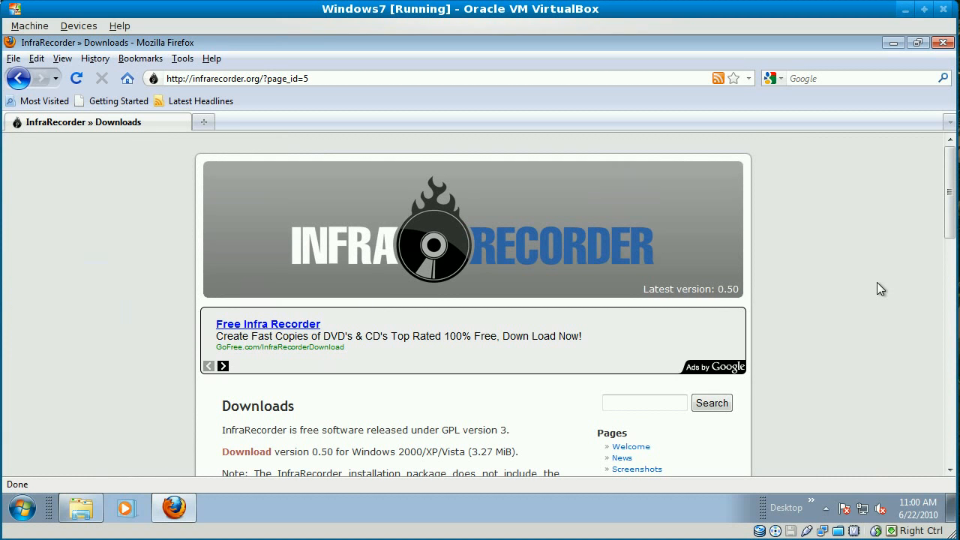
pyautogui.scroll(-8, 875, 283)
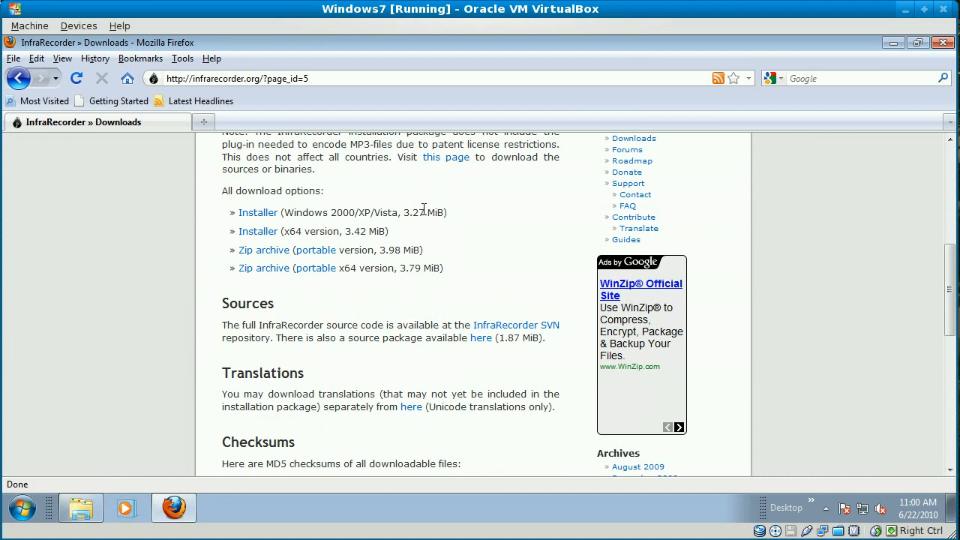
pyautogui.click(261, 213)
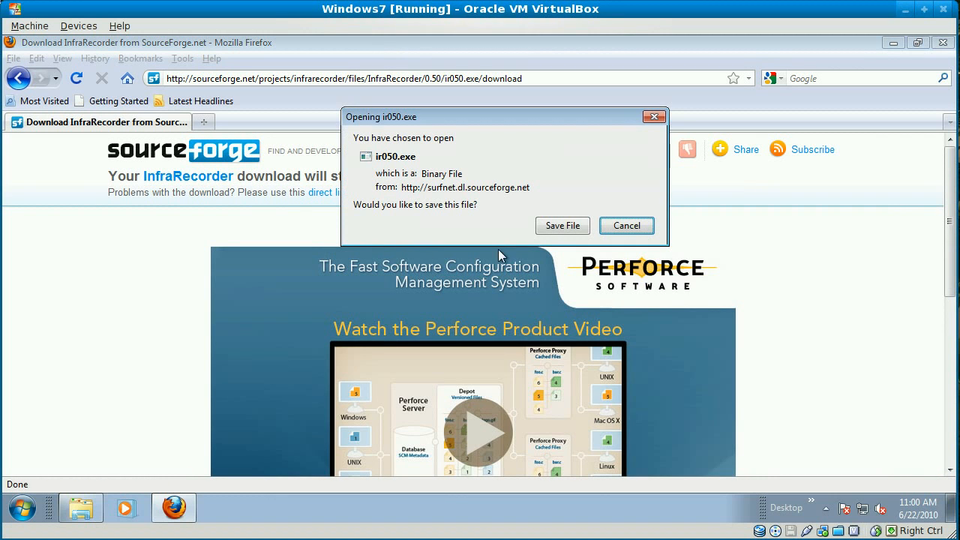
pyautogui.click(544, 233)
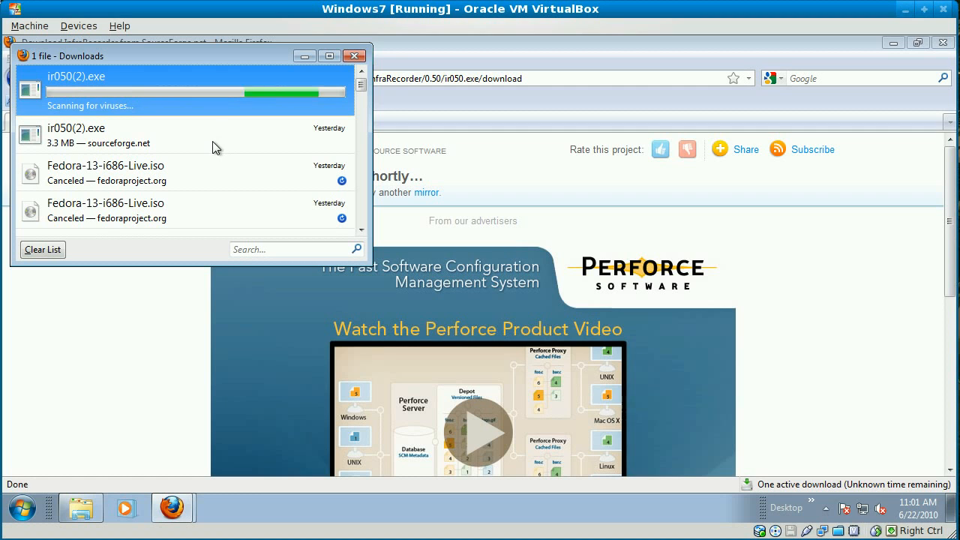
pyautogui.click(355, 57)
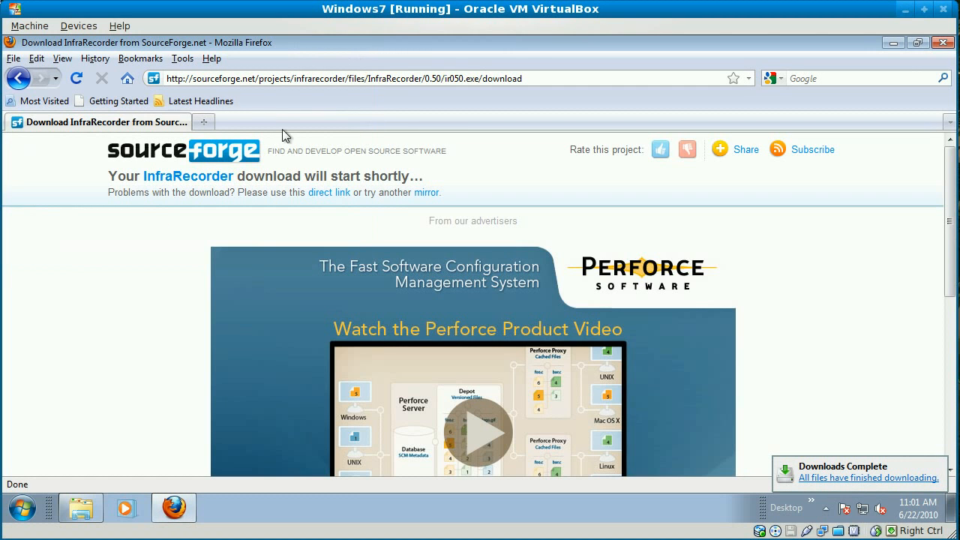
pyautogui.click(890, 45)
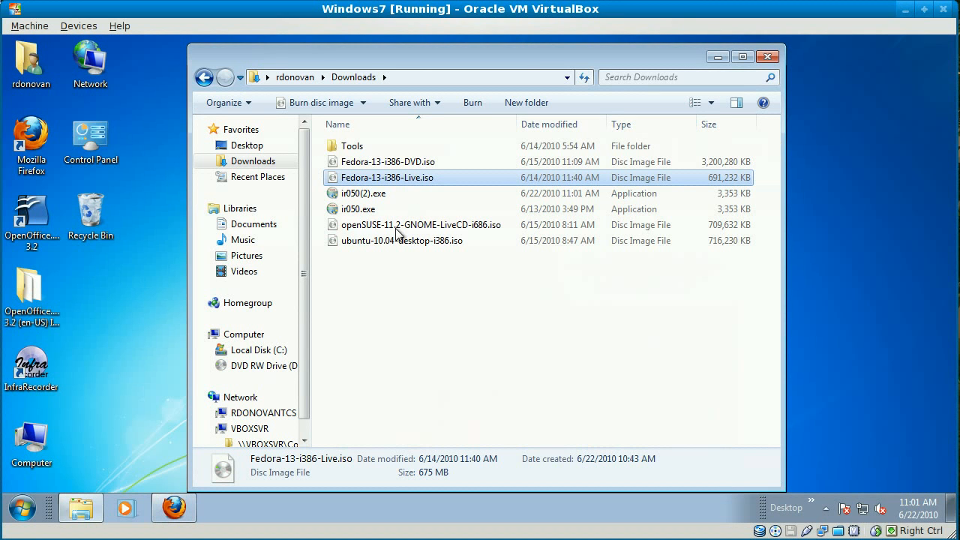
# Delete the duplicate installer ir050(2).exe from the Downloads folder.
pyautogui.click(355, 195)
pyautogui.rightClick(355, 194)
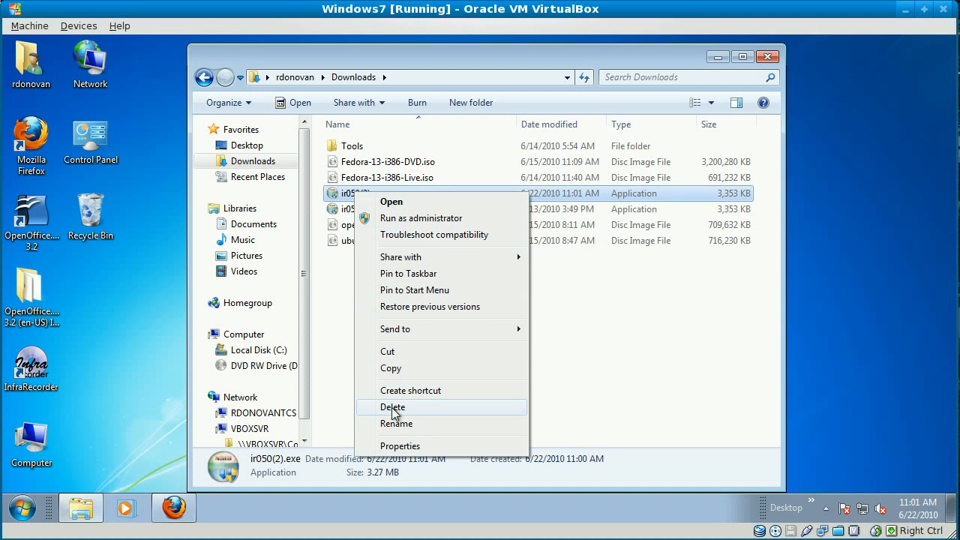
pyautogui.click(393, 407)
pyautogui.click(525, 332)
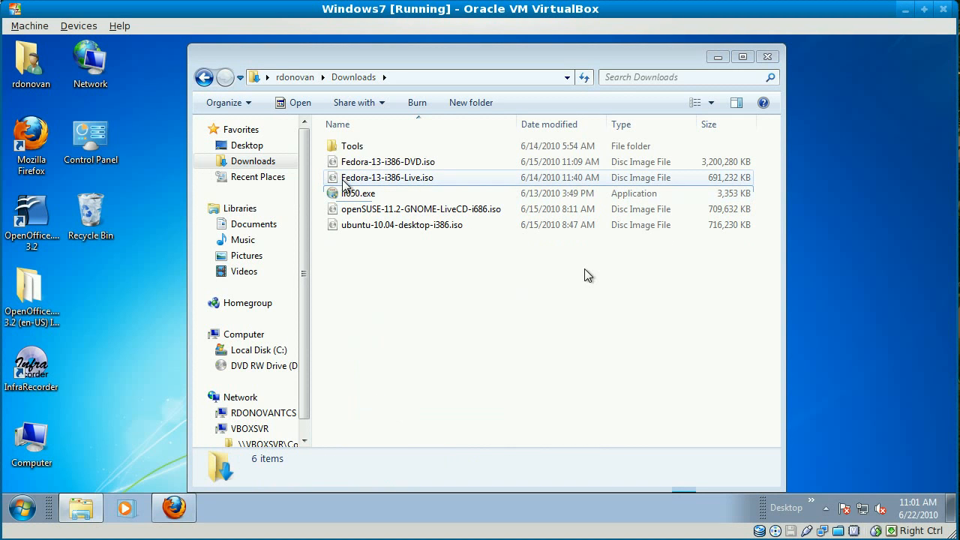
# Install InfraRecorder from ir050.exe in English, accepting the license and using the destination folder C:\Program Files\InfraRecorder.
pyautogui.doubleClick(347, 193)
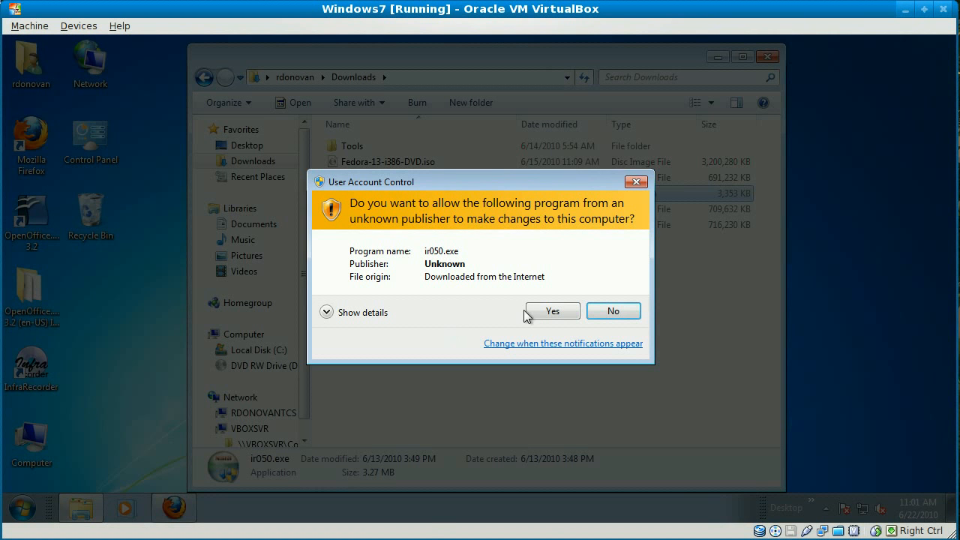
pyautogui.click(530, 315)
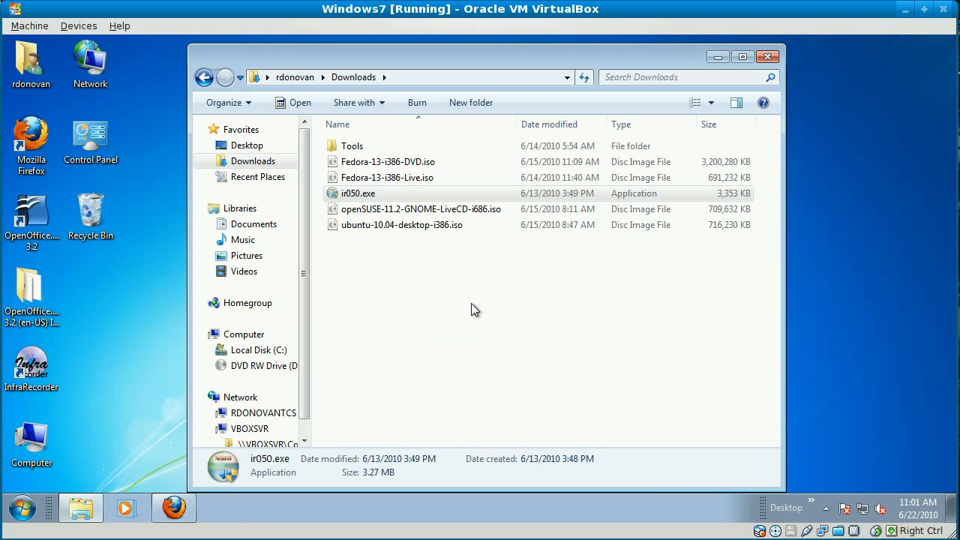
pyautogui.click(484, 306)
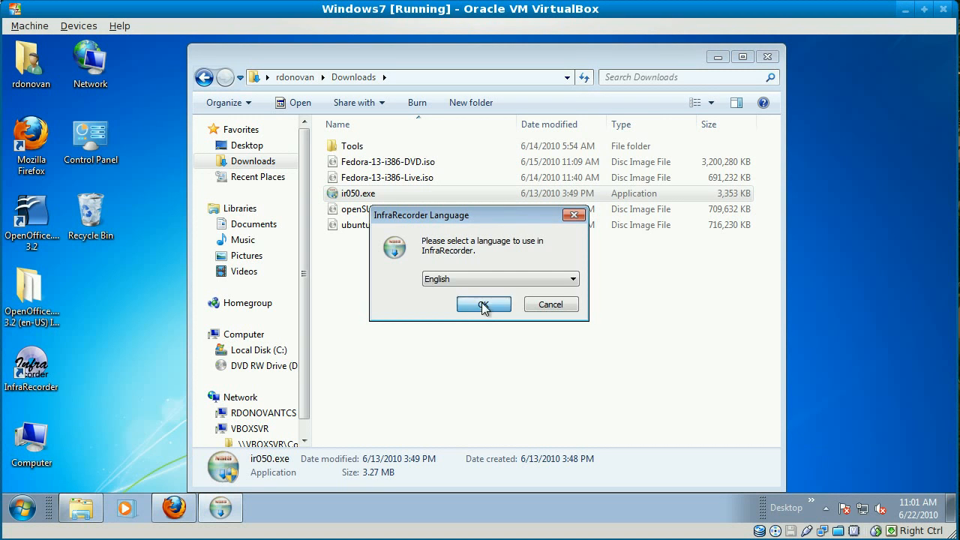
pyautogui.click(561, 390)
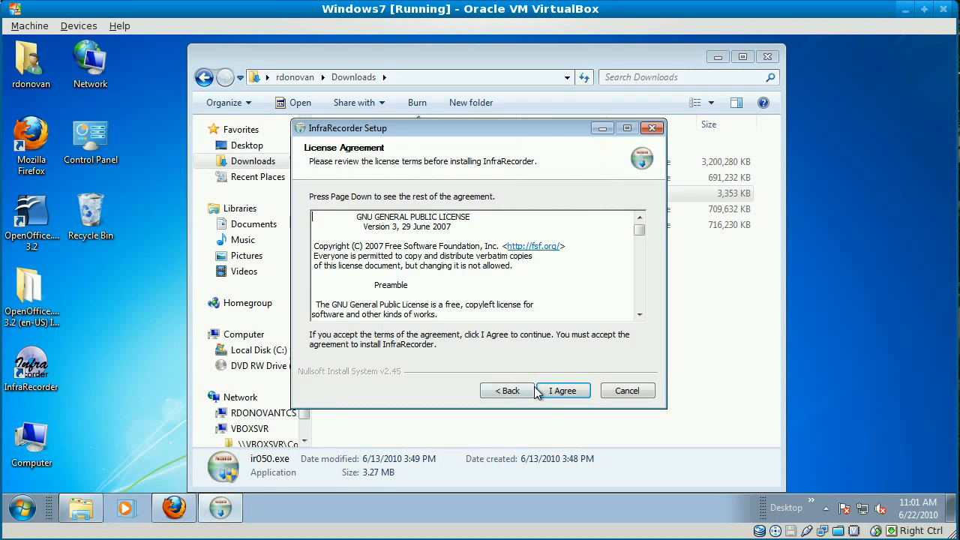
pyautogui.click(563, 390)
pyautogui.click(562, 390)
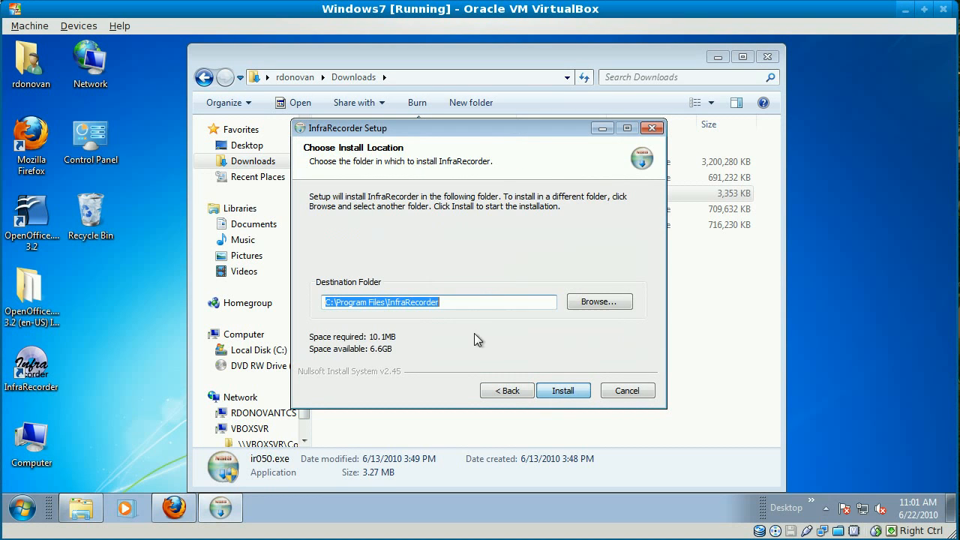
pyautogui.click(572, 390)
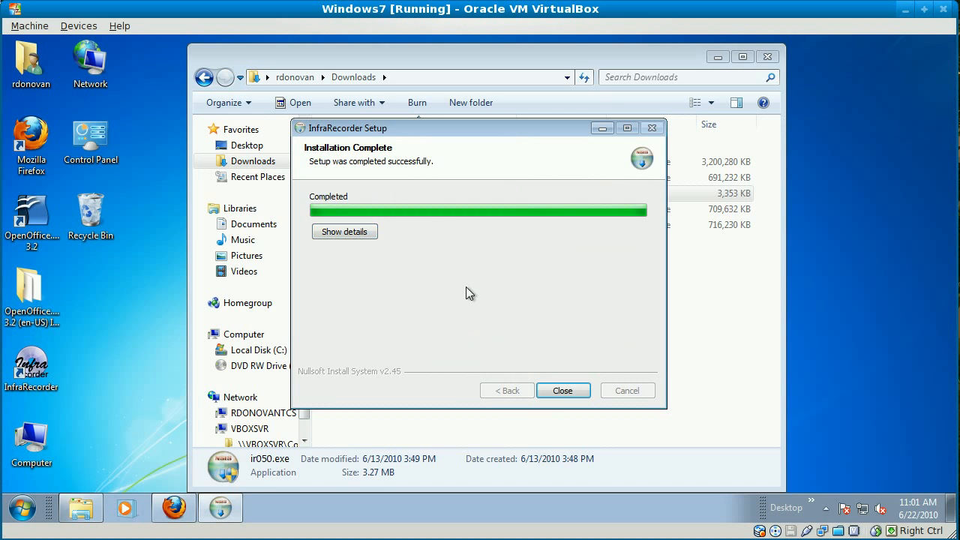
pyautogui.click(563, 391)
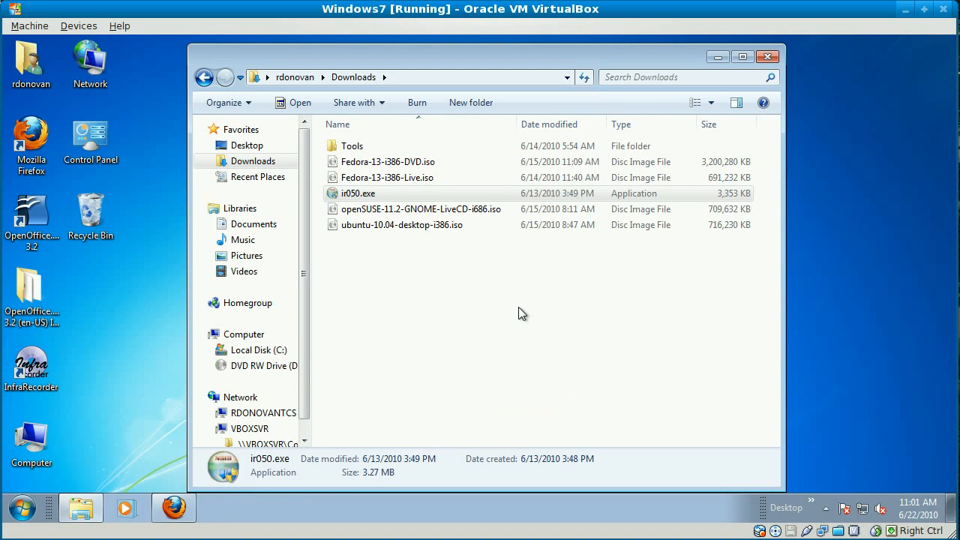
# Pin the InfraRecorder program to the taskbar.
pyautogui.click(23, 508)
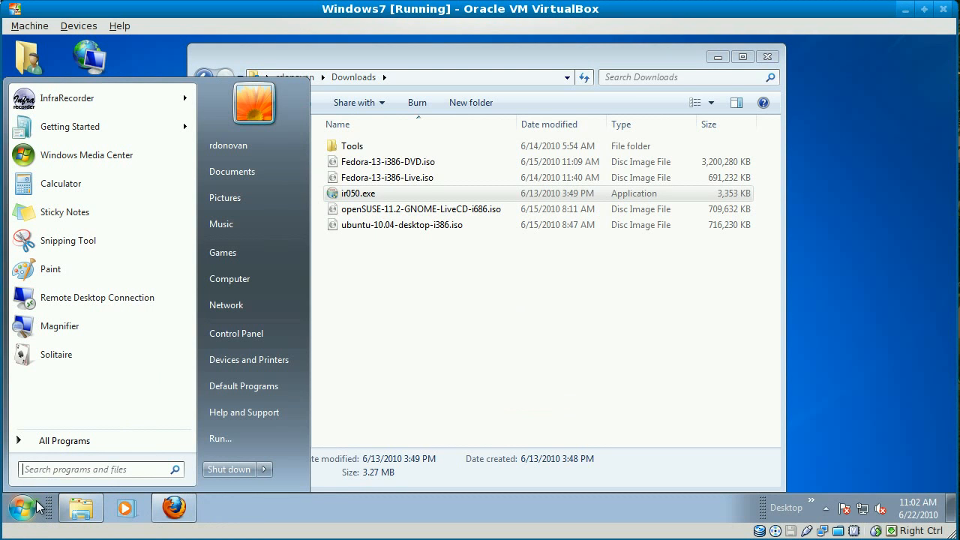
pyautogui.click(66, 442)
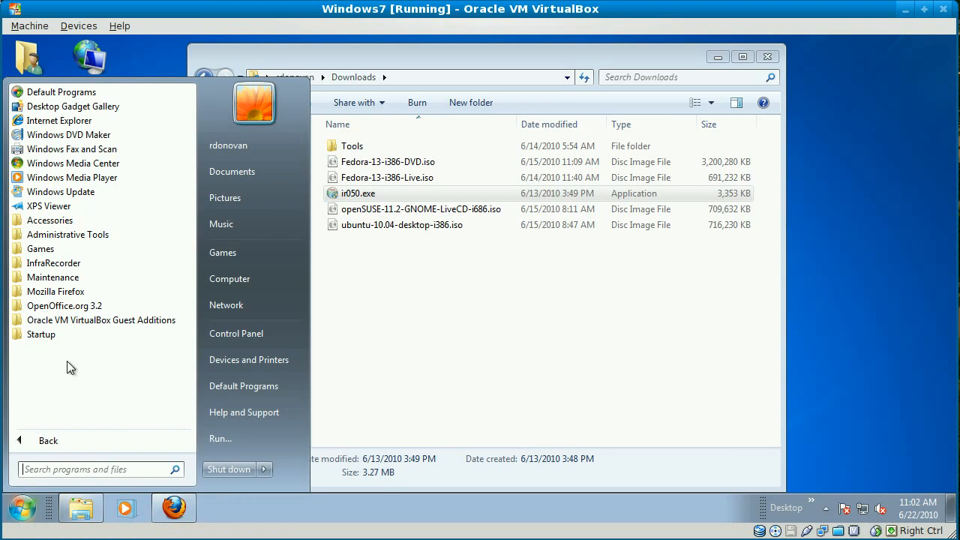
pyautogui.click(63, 264)
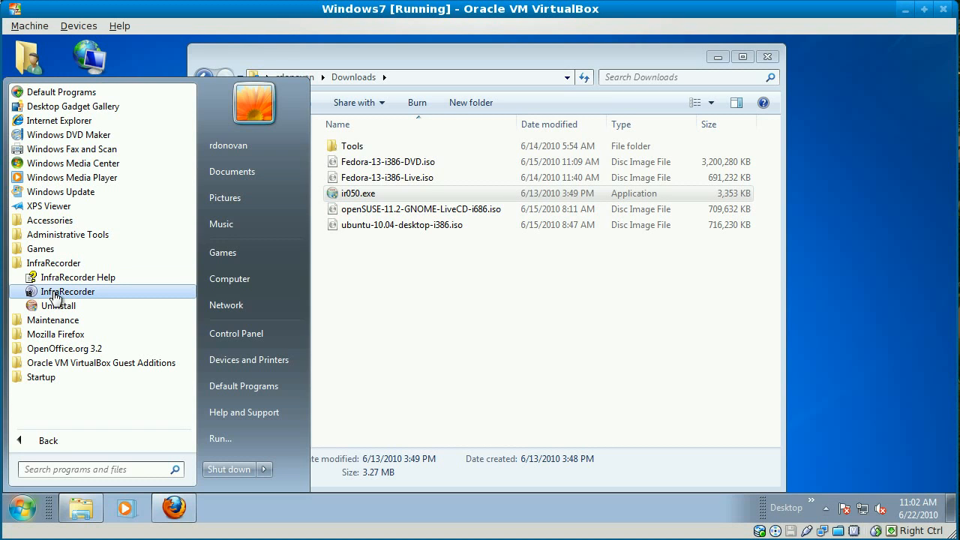
pyautogui.rightClick(56, 298)
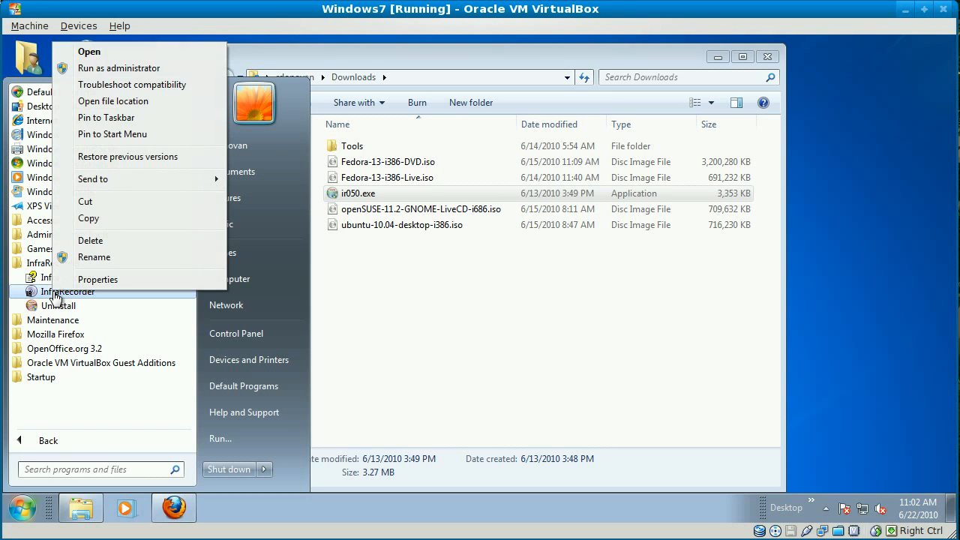
pyautogui.click(117, 120)
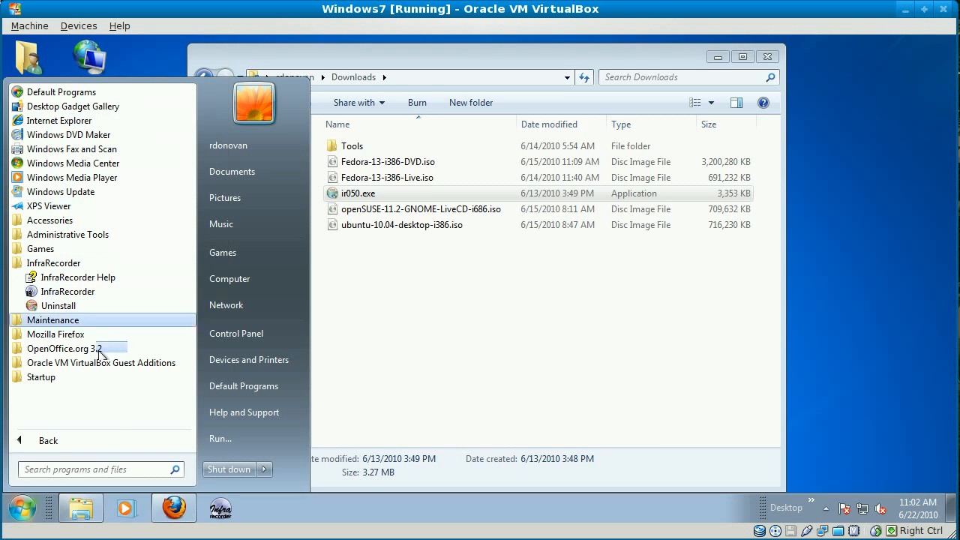
pyautogui.click(24, 507)
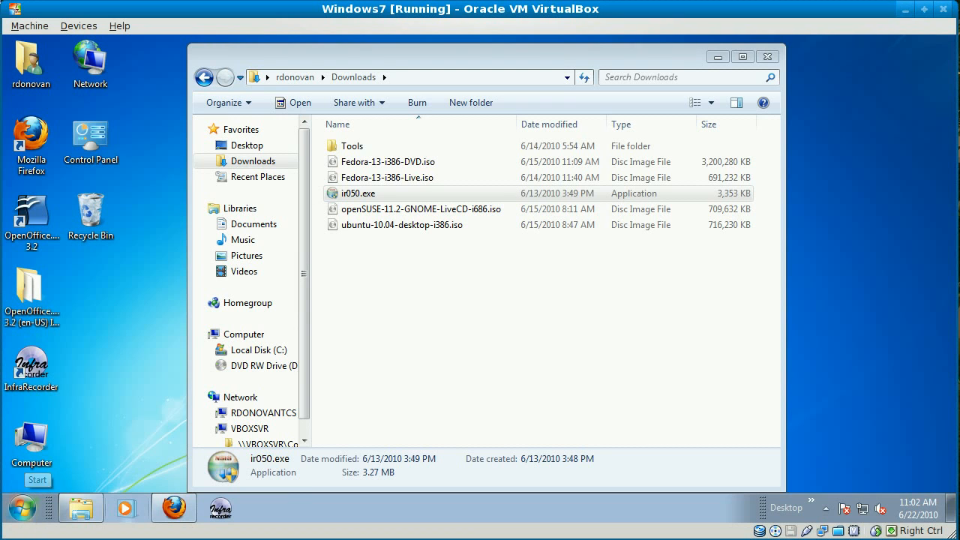
# Launch InfraRecorder and choose Fedora-13-i386-DVD.iso from the Downloads folder as the disc image to write.
pyautogui.click(219, 510)
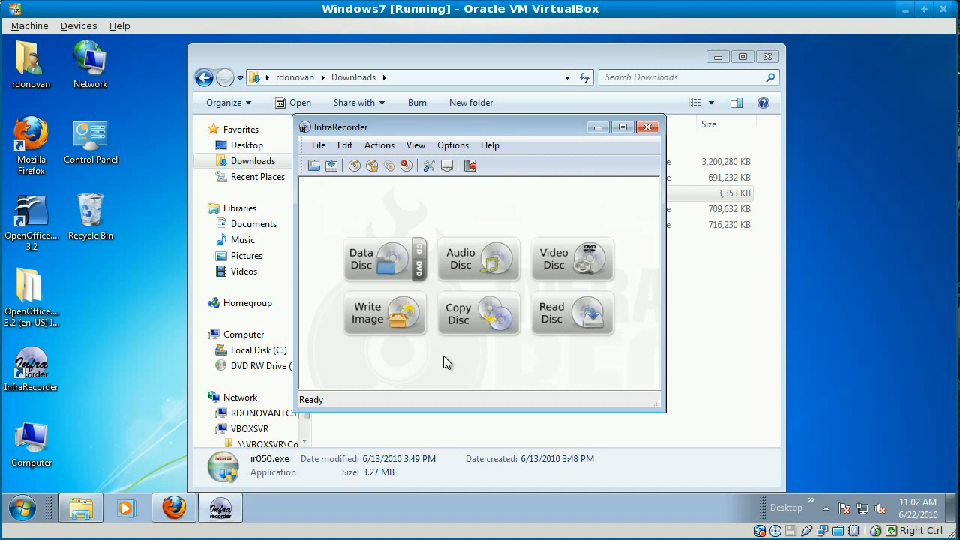
pyautogui.moveTo(411, 133); pyautogui.dragTo(469, 200)
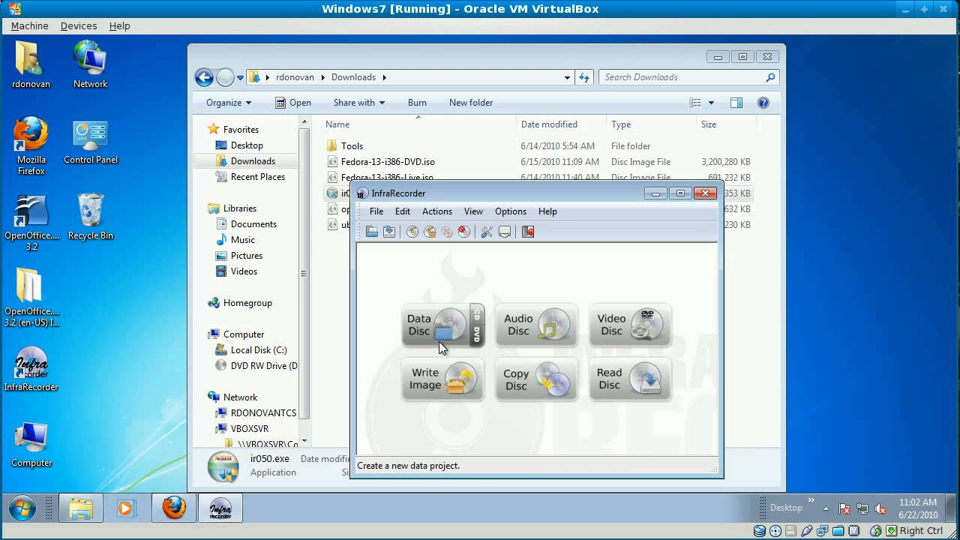
pyautogui.click(426, 383)
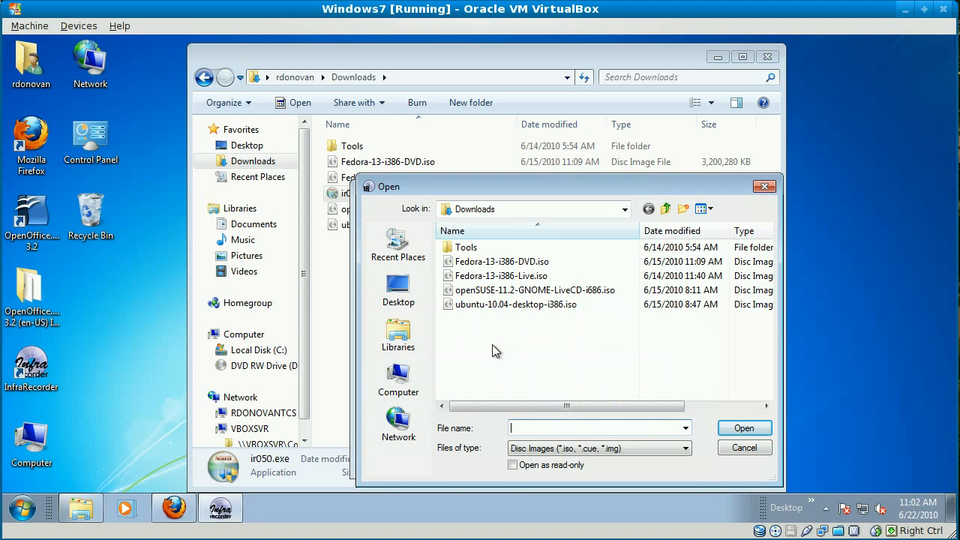
pyautogui.click(519, 262)
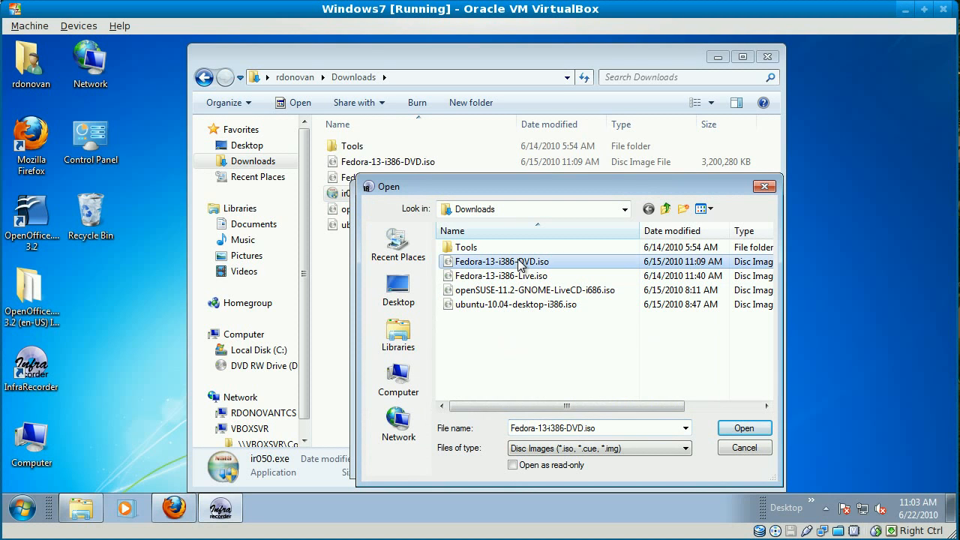
pyautogui.click(743, 428)
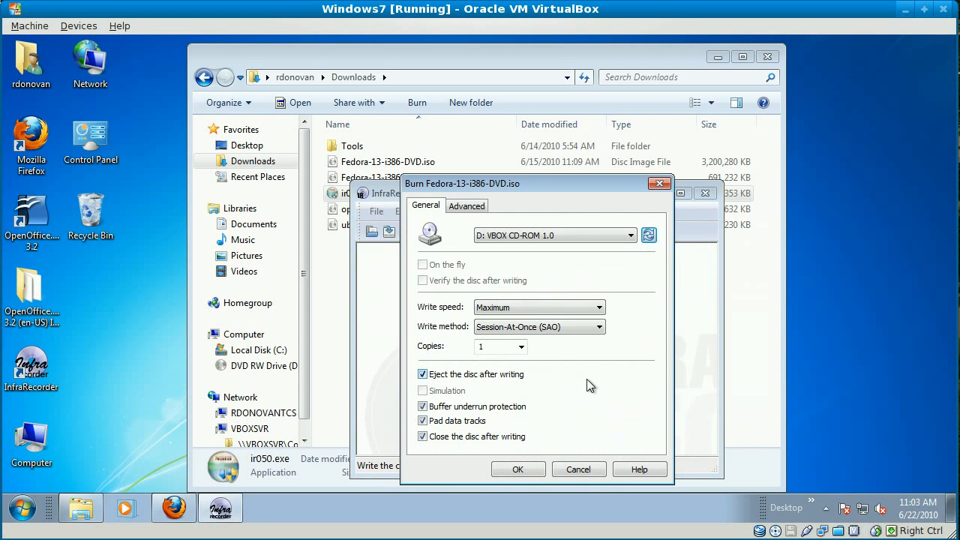
# Try a write speed of 10.5x for the burn, and set the write speed back to Maximum.
pyautogui.click(423, 421)
pyautogui.click(423, 421)
pyautogui.click(517, 305)
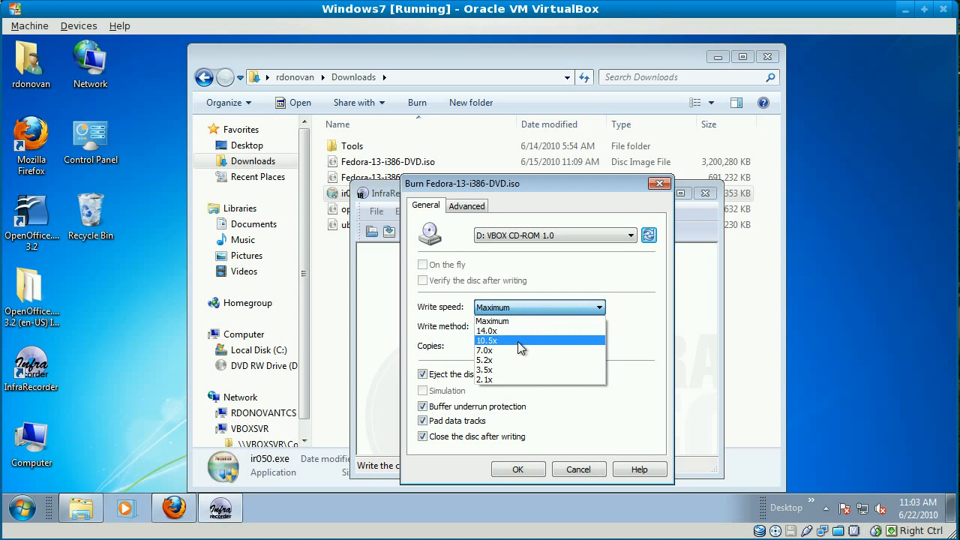
pyautogui.click(517, 341)
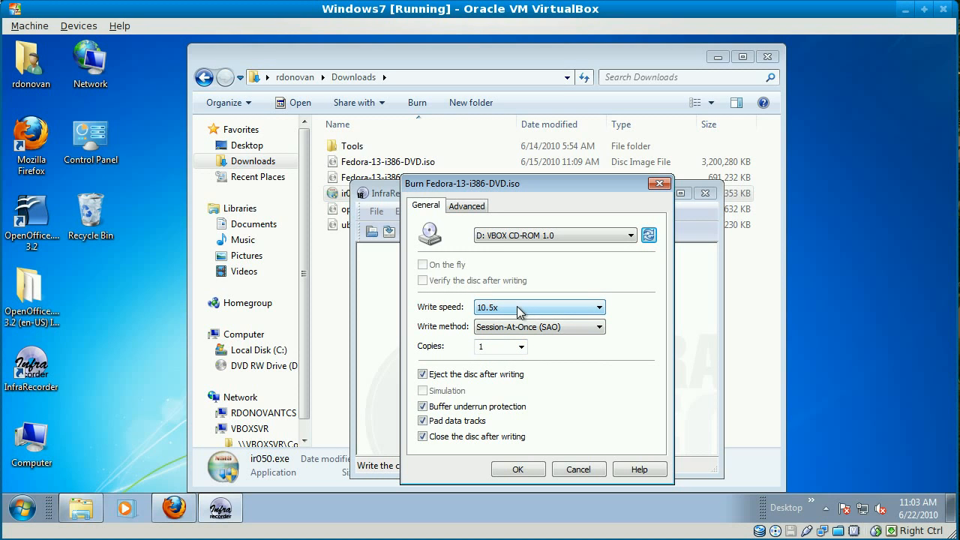
pyautogui.click(517, 306)
pyautogui.click(508, 321)
# Burn the Fedora DVD image to the disc in drive D:, and close InfraRecorder once the burn has finished.
pyautogui.click(518, 469)
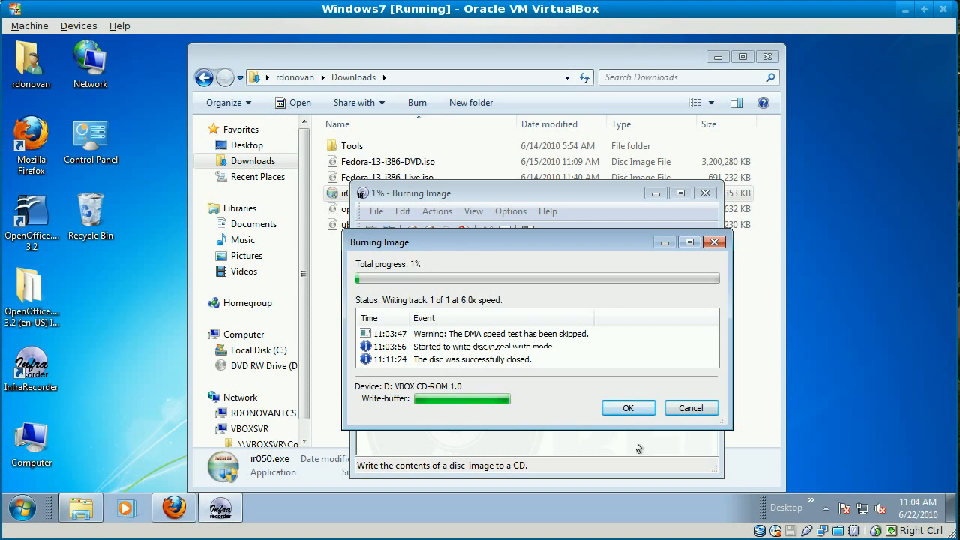
pyautogui.click(628, 417)
pyautogui.click(629, 411)
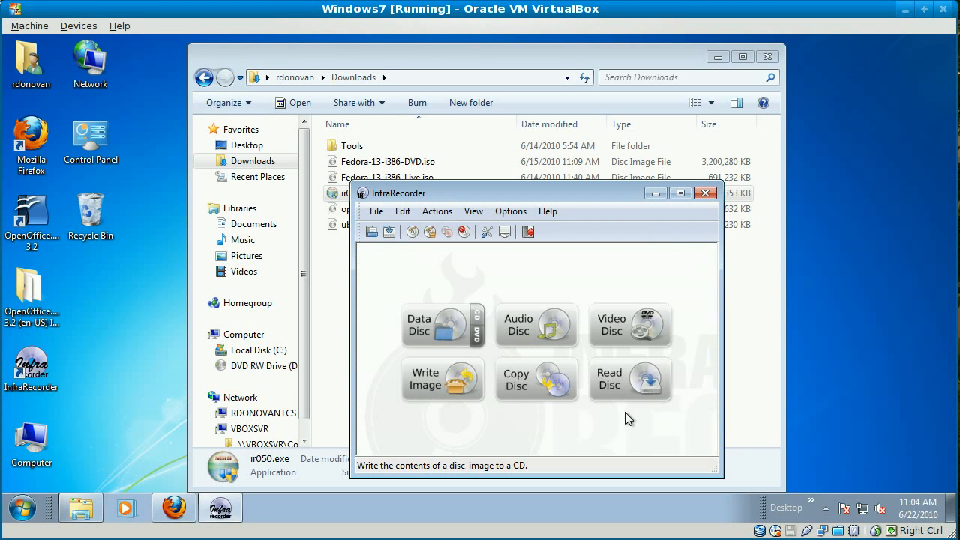
pyautogui.click(705, 193)
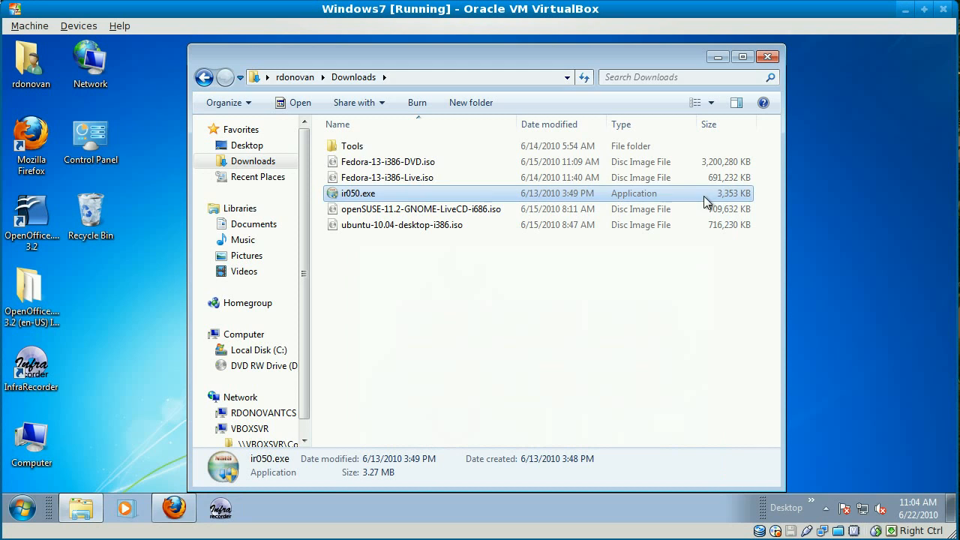